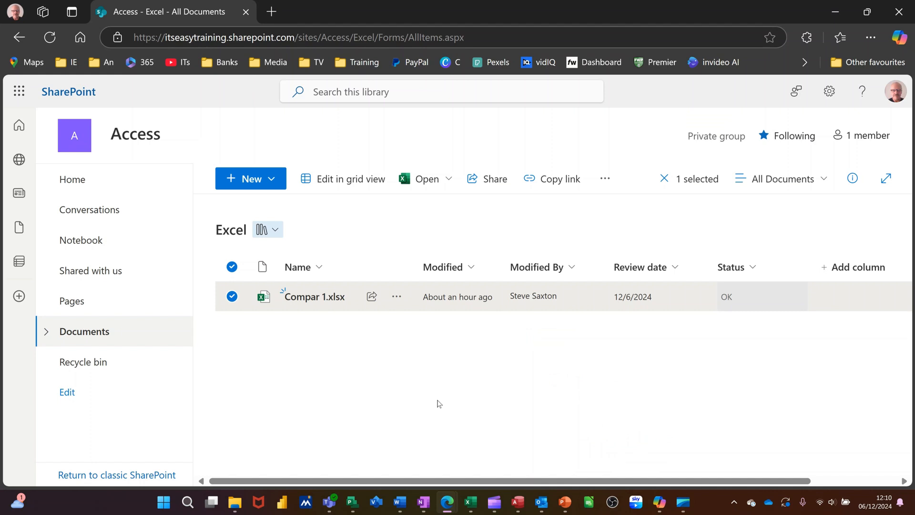
pyautogui.click(273, 182)
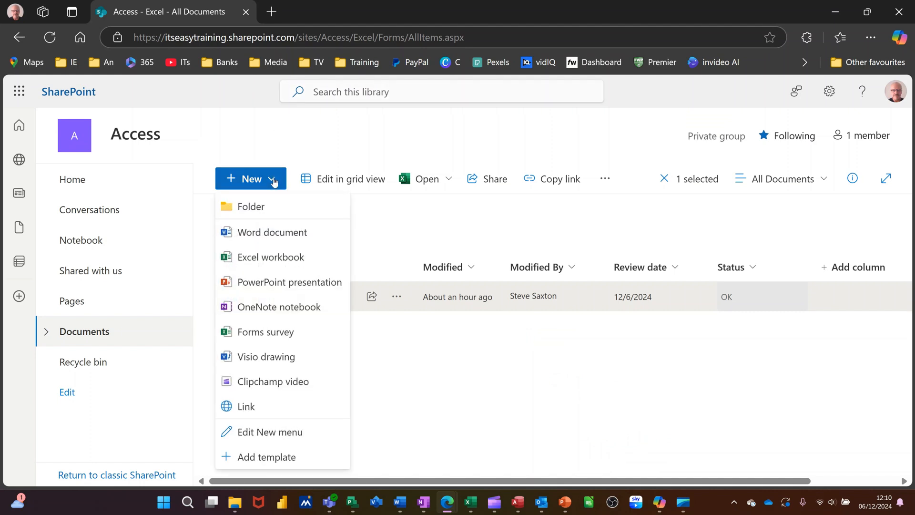
pyautogui.click(419, 344)
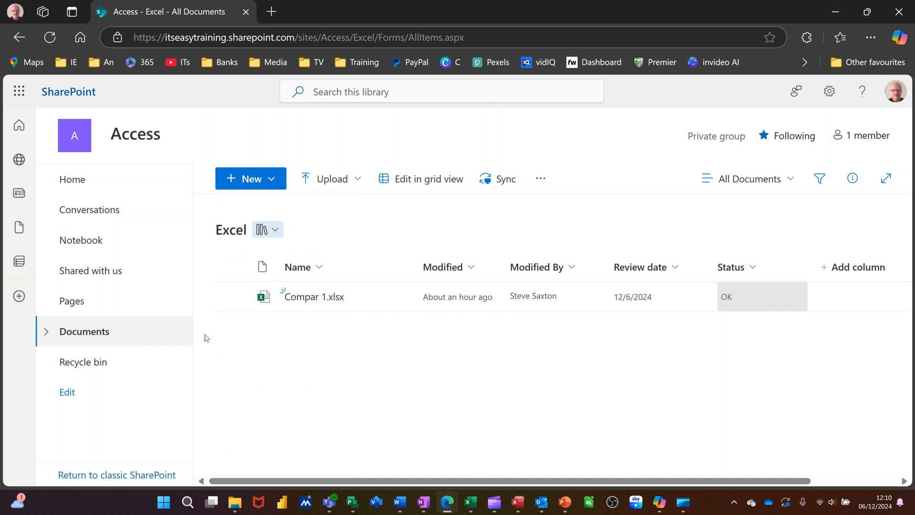
pyautogui.click(274, 185)
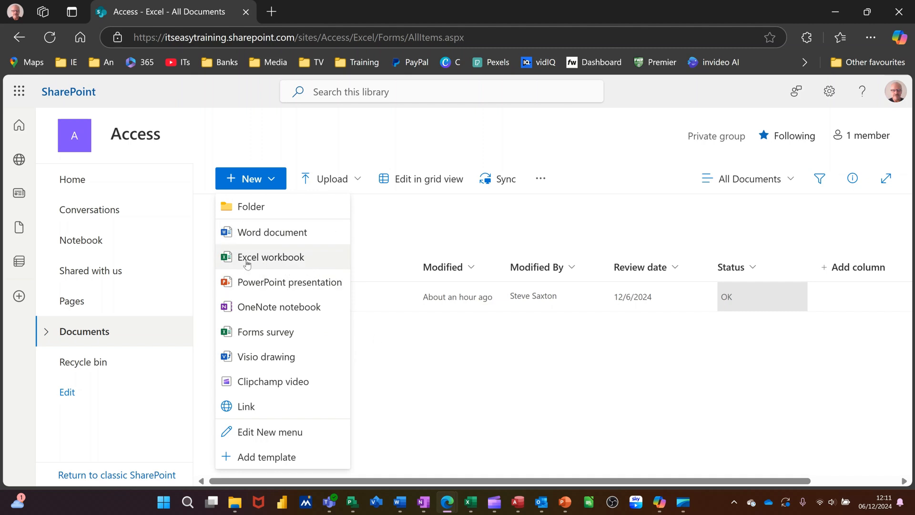
pyautogui.click(395, 337)
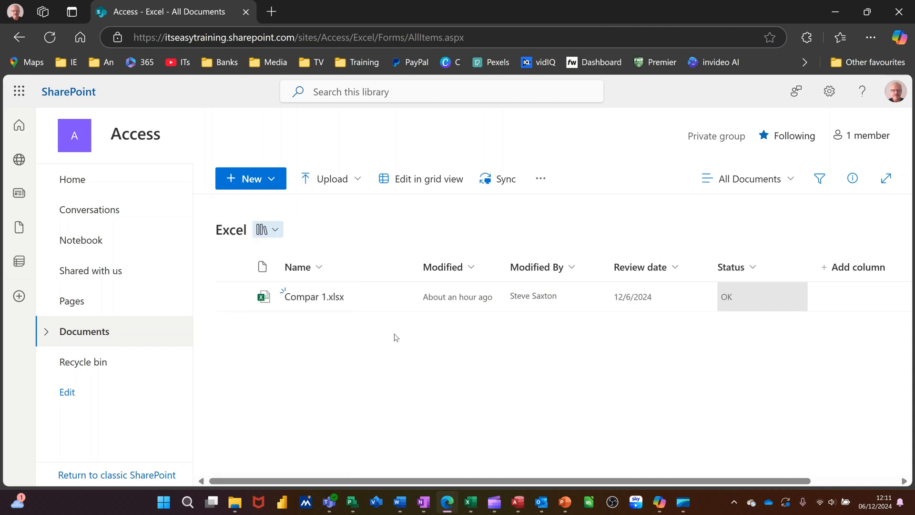
pyautogui.click(276, 232)
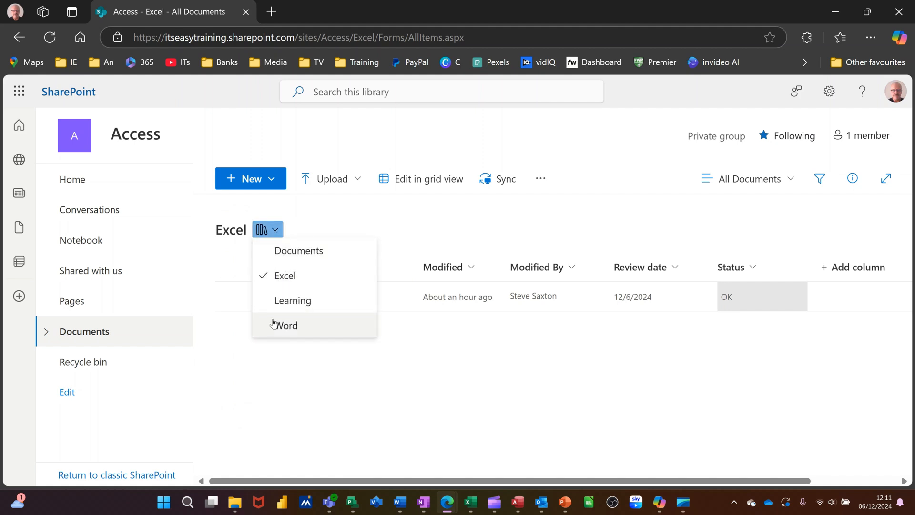
pyautogui.click(347, 372)
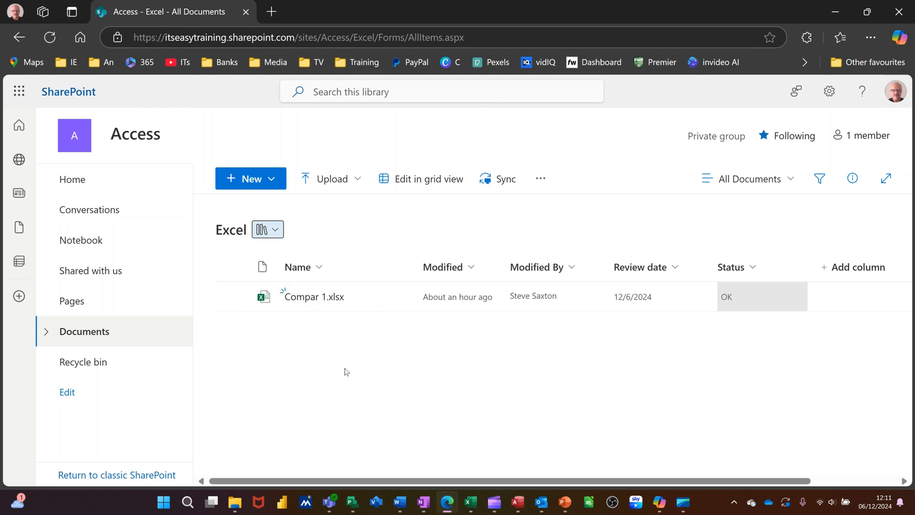
# - Edit the Excel library's New menu to hide the Word, Excel, PowerPoint, OneNote, Excel survey, Forms survey, Visio and Clipchamp entries, and save
pyautogui.click(273, 179)
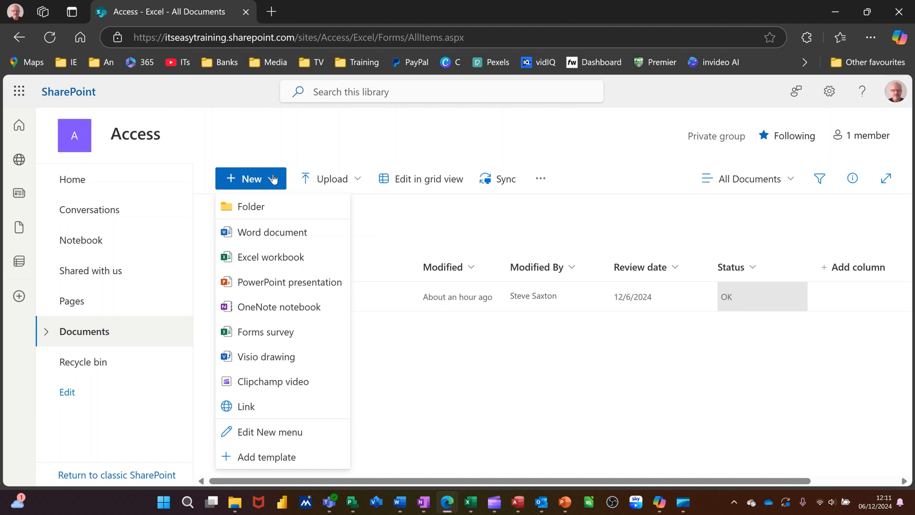
pyautogui.click(273, 433)
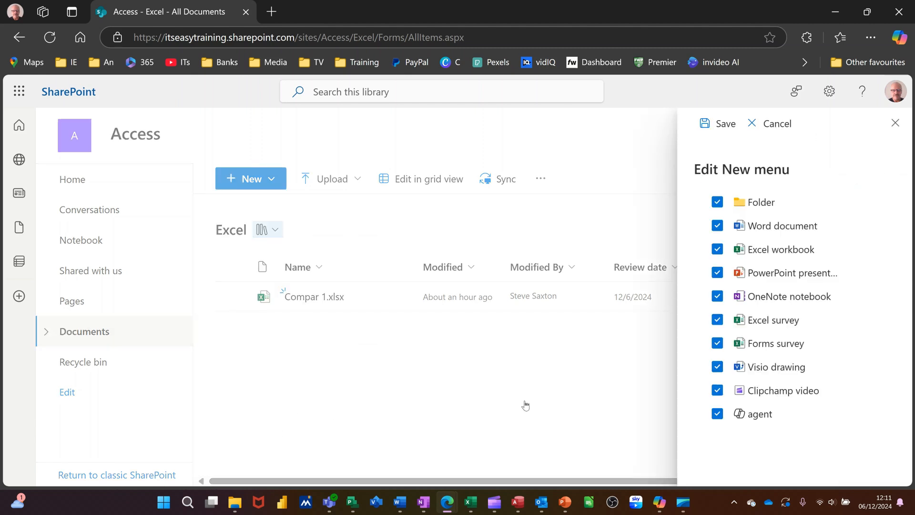
pyautogui.click(718, 226)
pyautogui.click(717, 250)
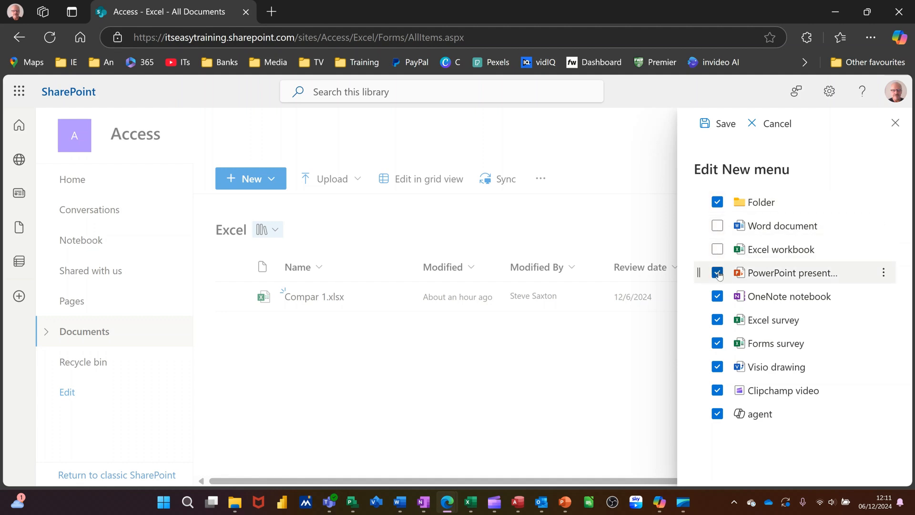
pyautogui.click(717, 273)
pyautogui.click(718, 296)
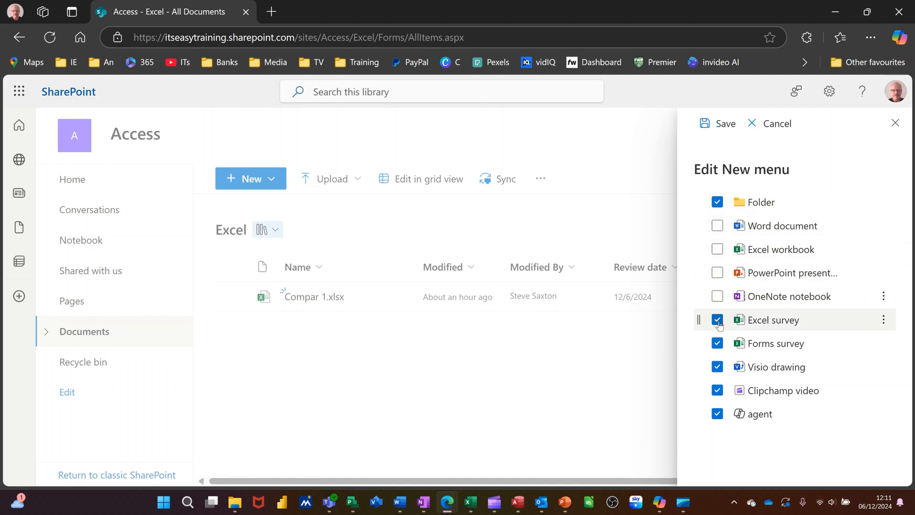
pyautogui.click(718, 321)
pyautogui.click(717, 343)
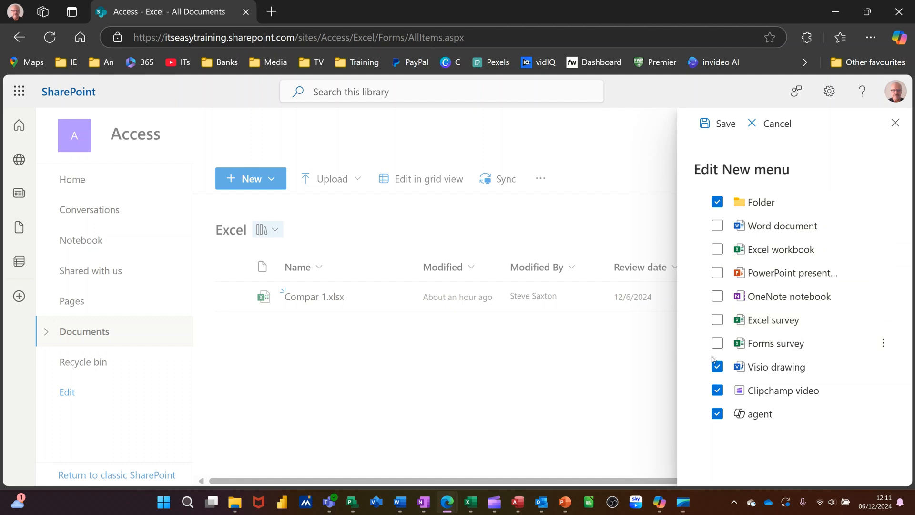
pyautogui.click(718, 367)
pyautogui.click(718, 391)
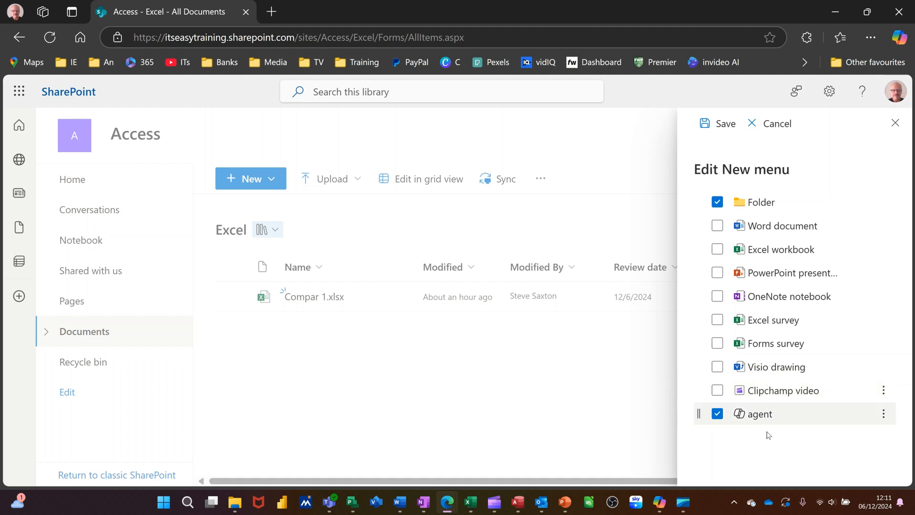
pyautogui.click(725, 135)
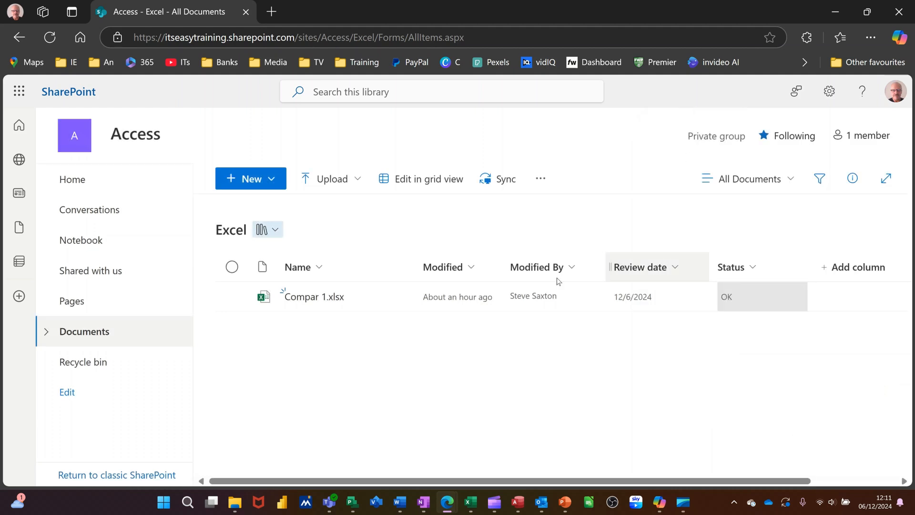
# - Add the workbook "Project template 2024" from the Excel 2024 May folder as a template for new files in the library
pyautogui.click(272, 181)
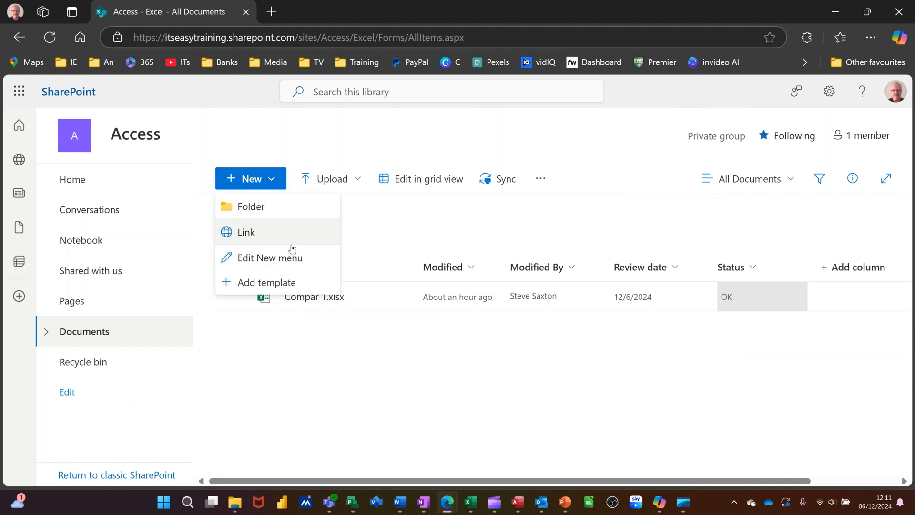
pyautogui.click(247, 282)
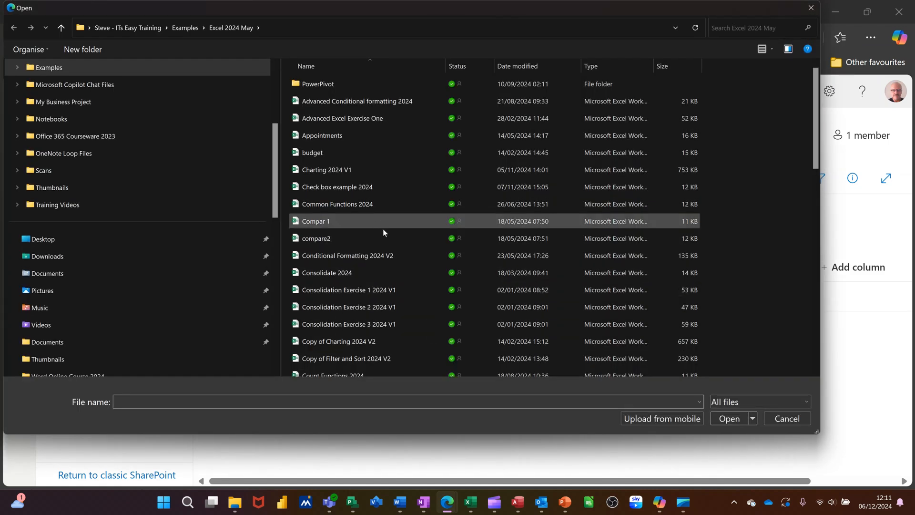
pyautogui.scroll(-4, 384, 232)
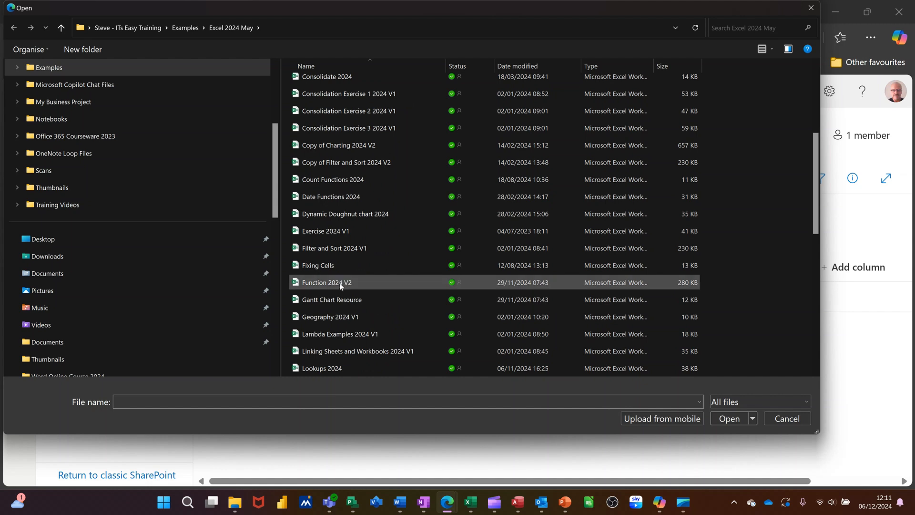
pyautogui.scroll(-5, 339, 282)
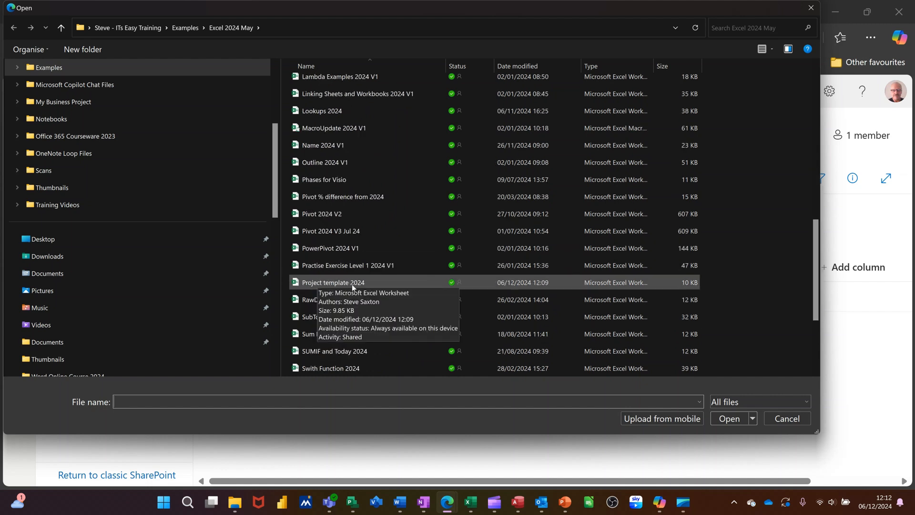
pyautogui.doubleClick(299, 284)
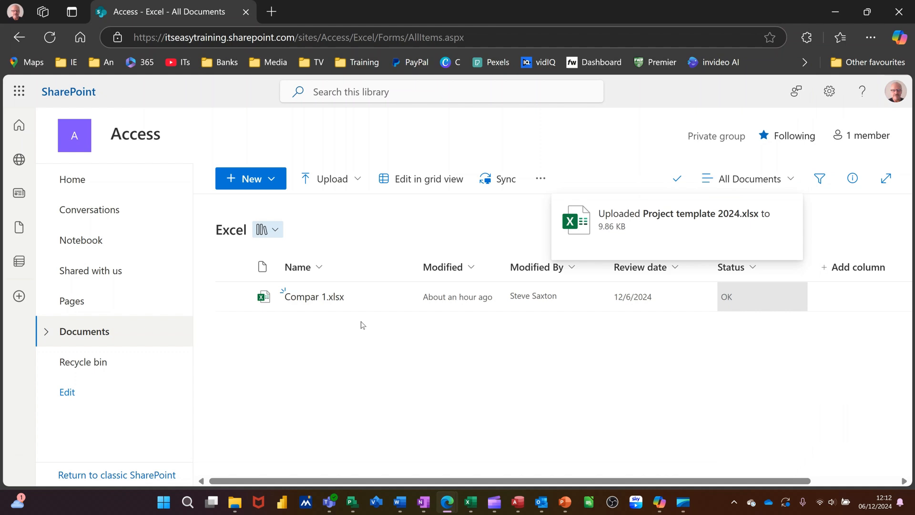
# - Create a workbook from Project template 2024, rename it with the author's first name, and close it
pyautogui.click(279, 186)
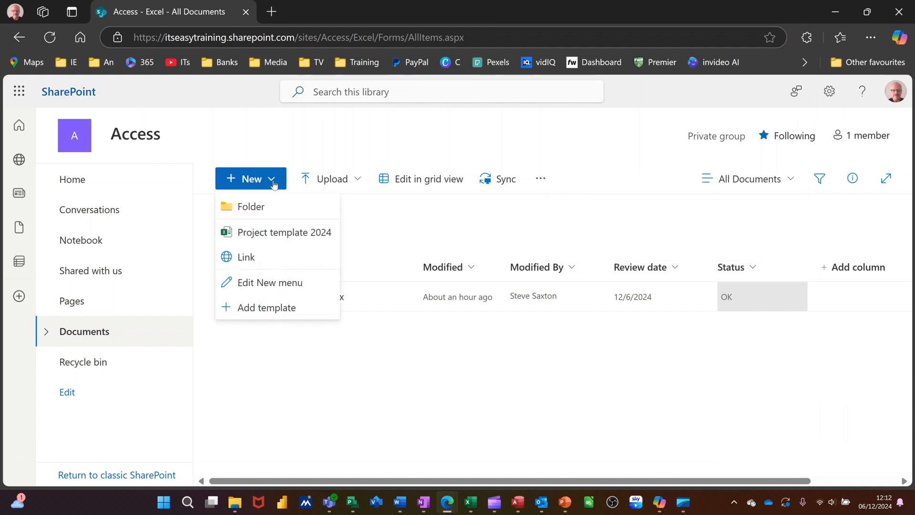
pyautogui.click(289, 238)
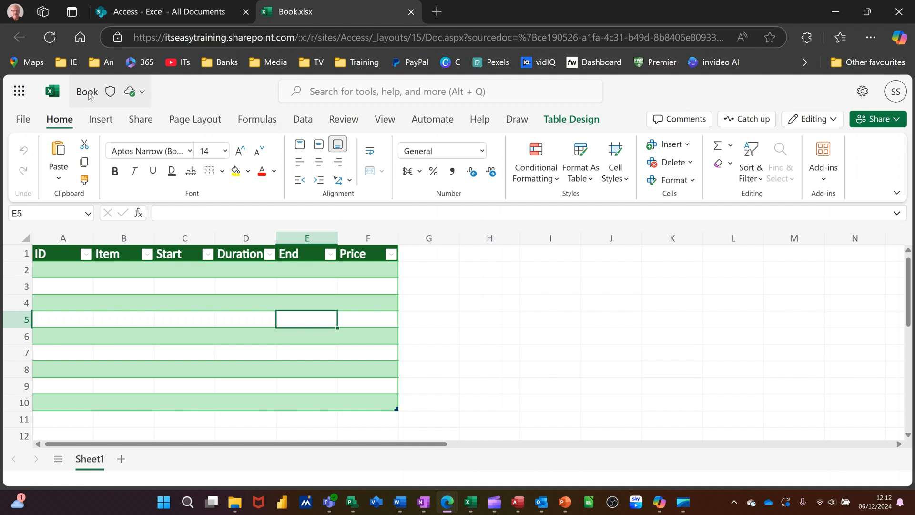
pyautogui.click(98, 96)
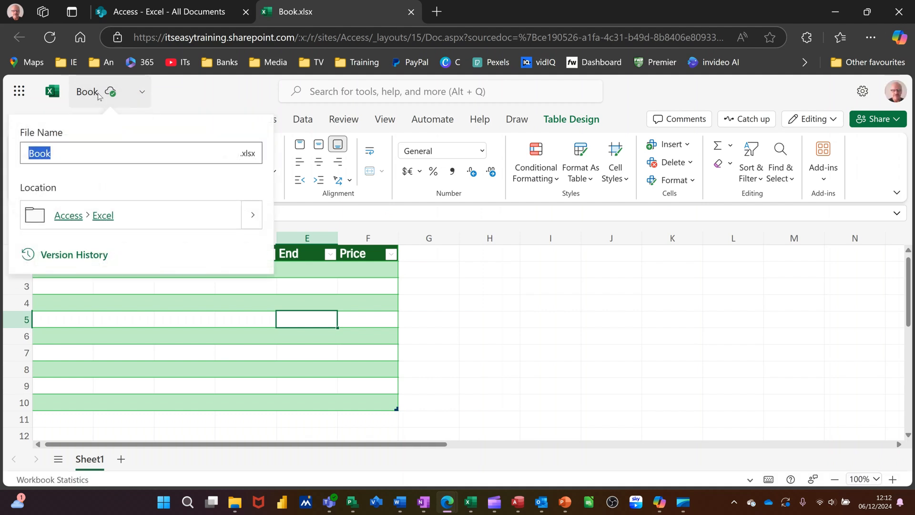
pyautogui.write('Steve')
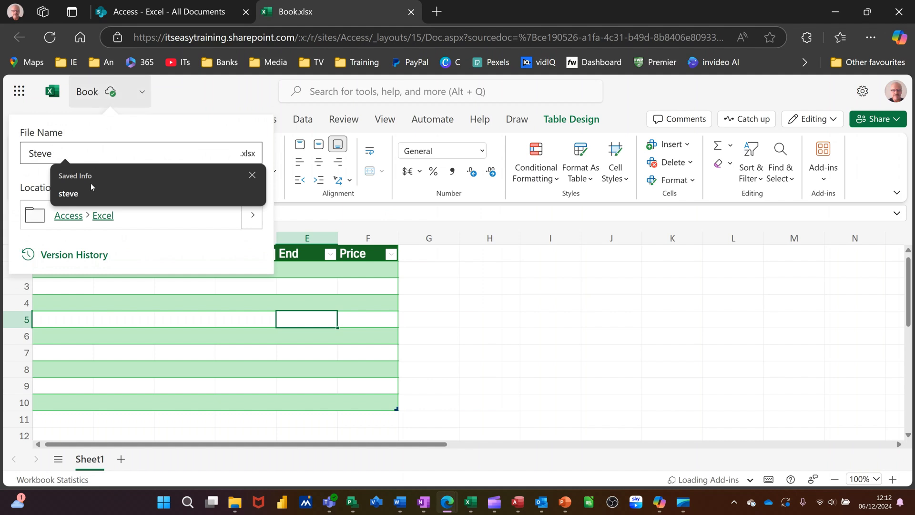
pyautogui.click(154, 243)
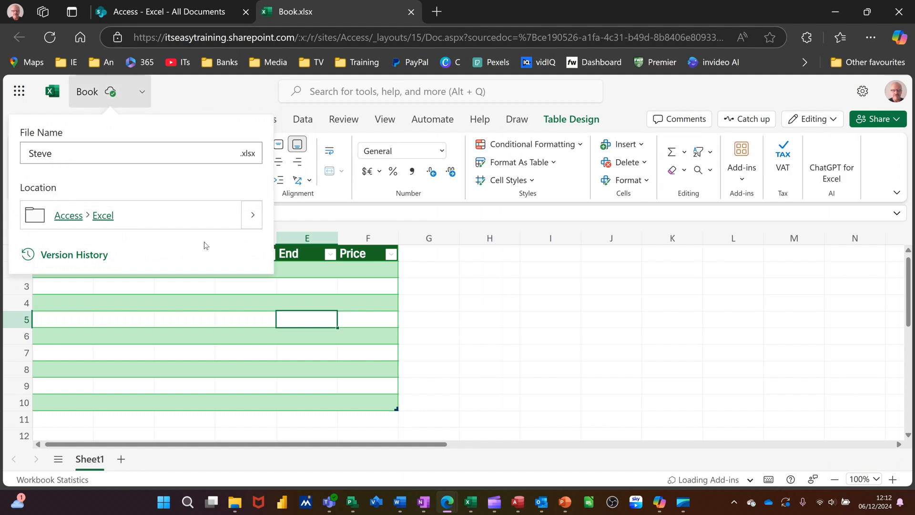
pyautogui.click(455, 341)
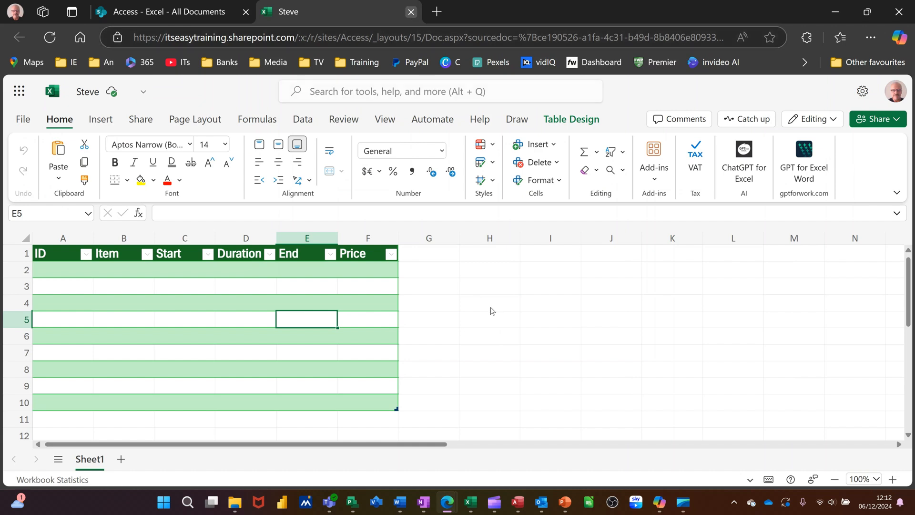
pyautogui.hotkey('ctrl', 'w')
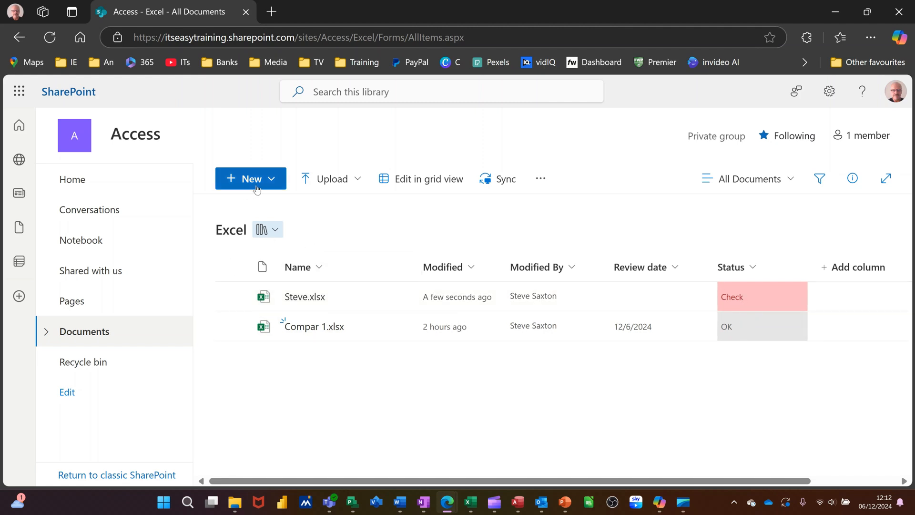
# - Create another workbook from Project template 2024, rename it as Sax, and close it
pyautogui.click(276, 182)
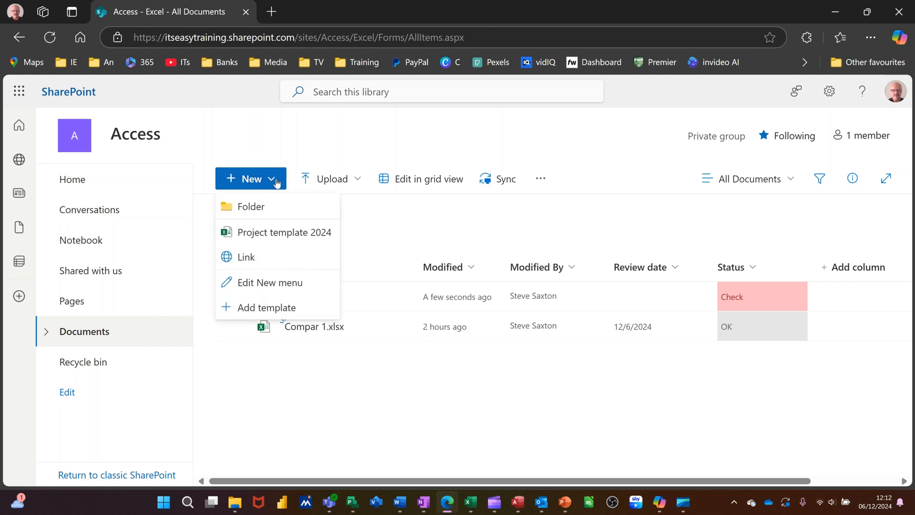
pyautogui.click(266, 238)
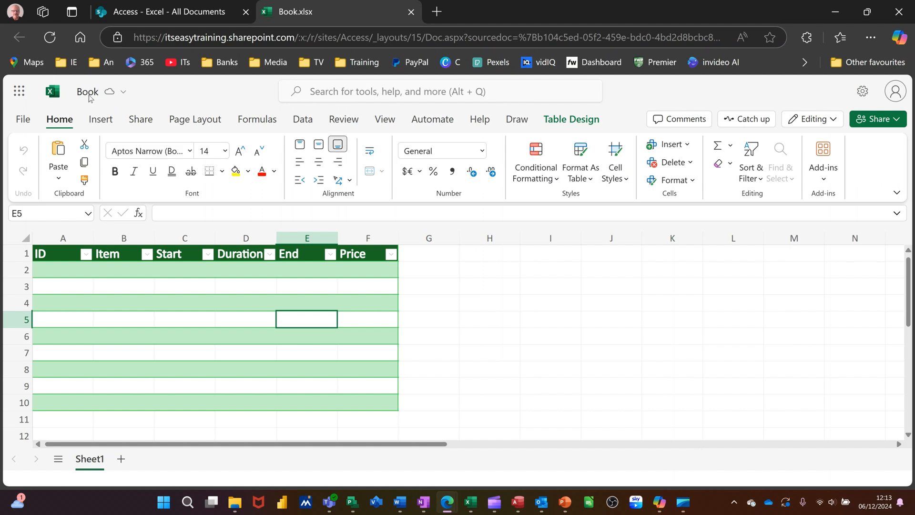
pyautogui.click(87, 95)
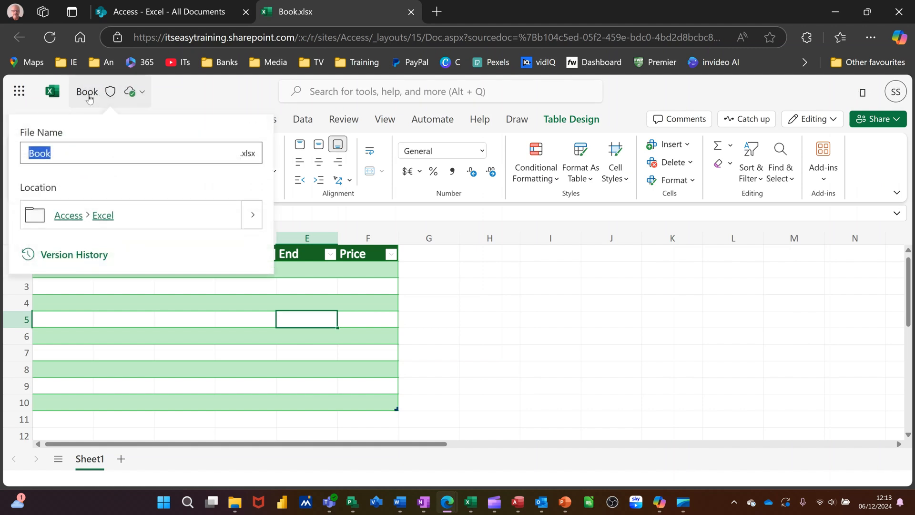
pyautogui.write('Sax')
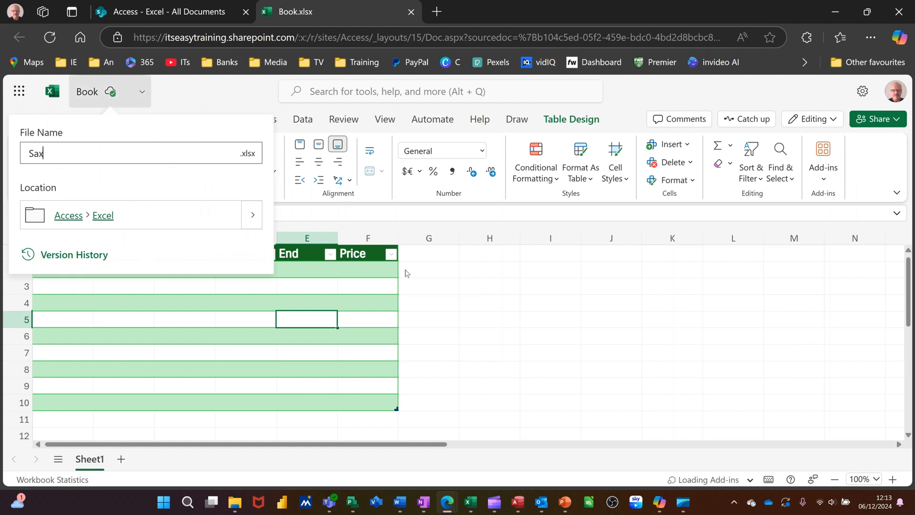
pyautogui.press('Return')
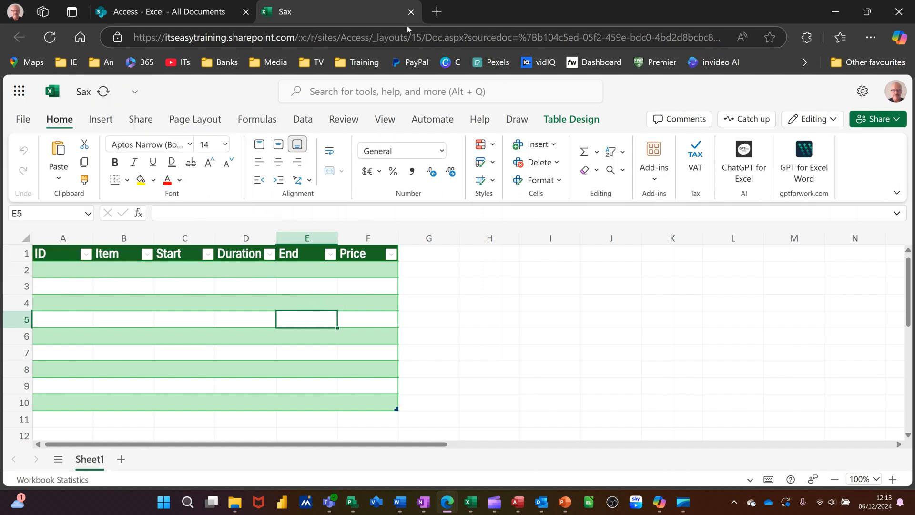
pyautogui.hotkey('ctrl', 'w')
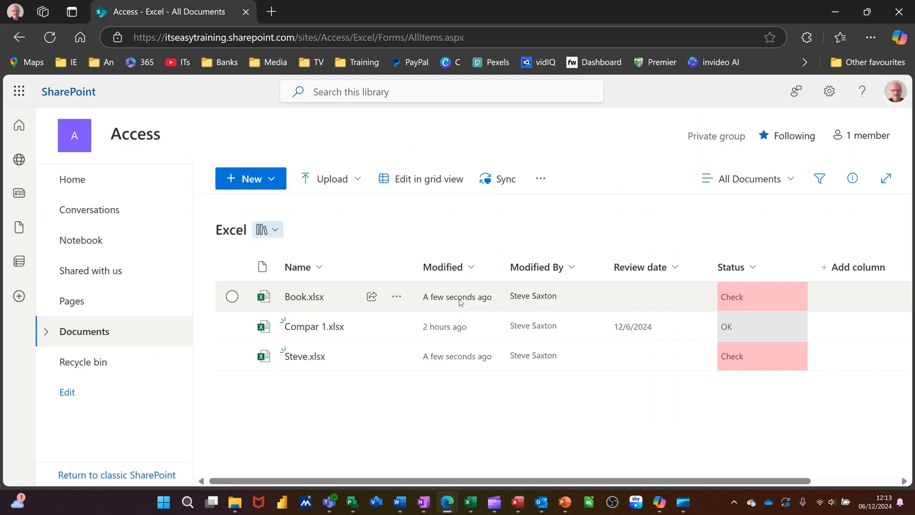
# - Create a red folder named Testing in the Excel library
pyautogui.click(278, 187)
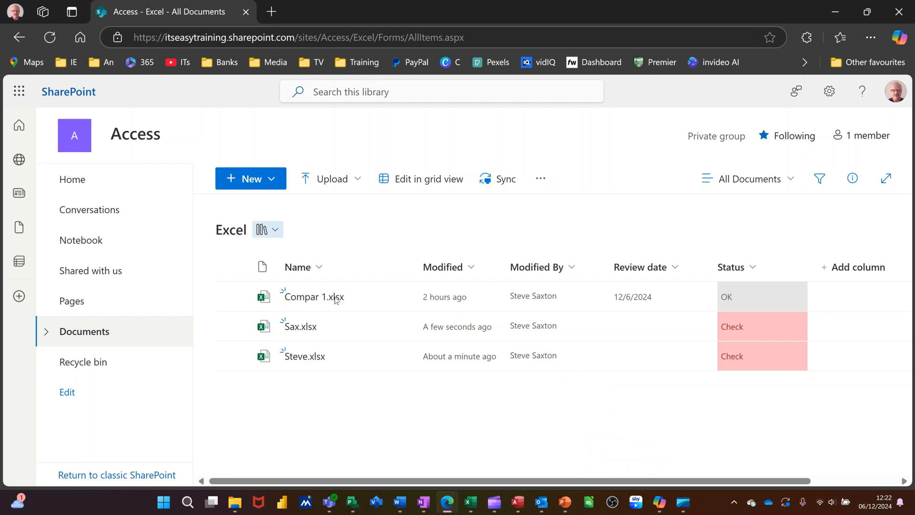
pyautogui.click(274, 184)
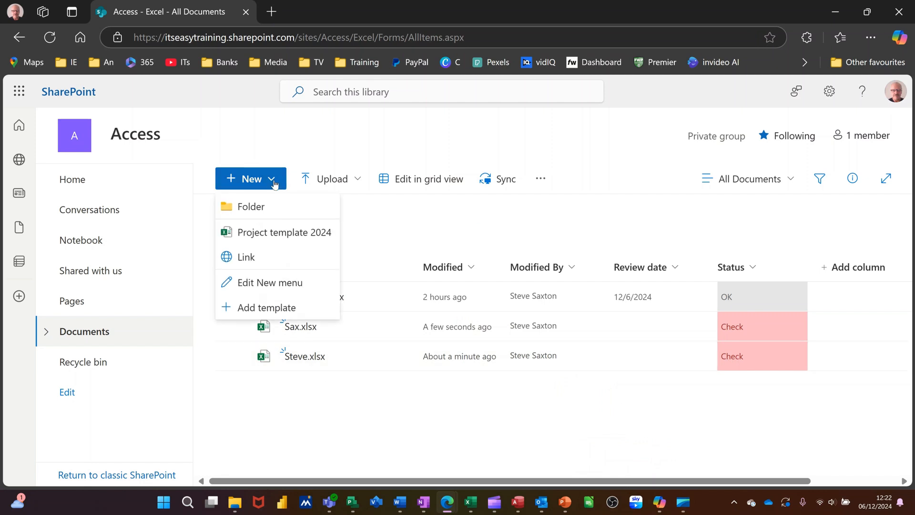
pyautogui.click(248, 206)
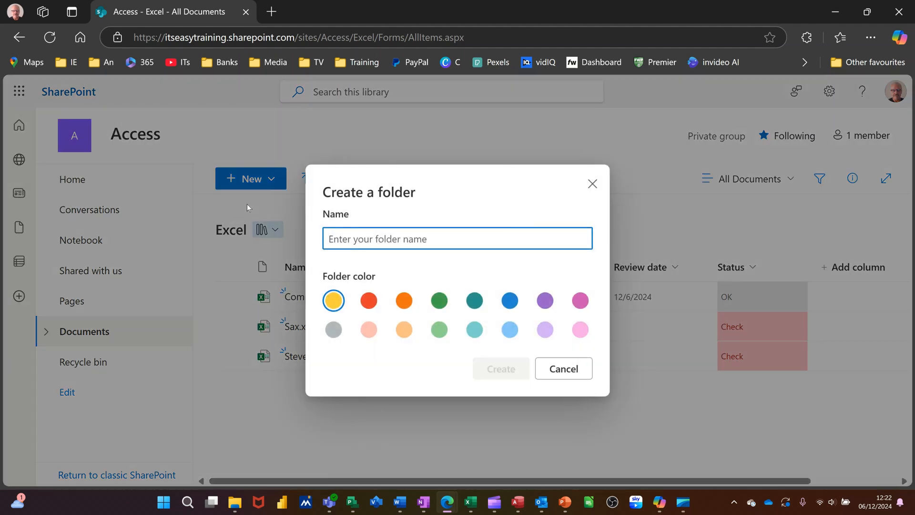
pyautogui.write('Tes')
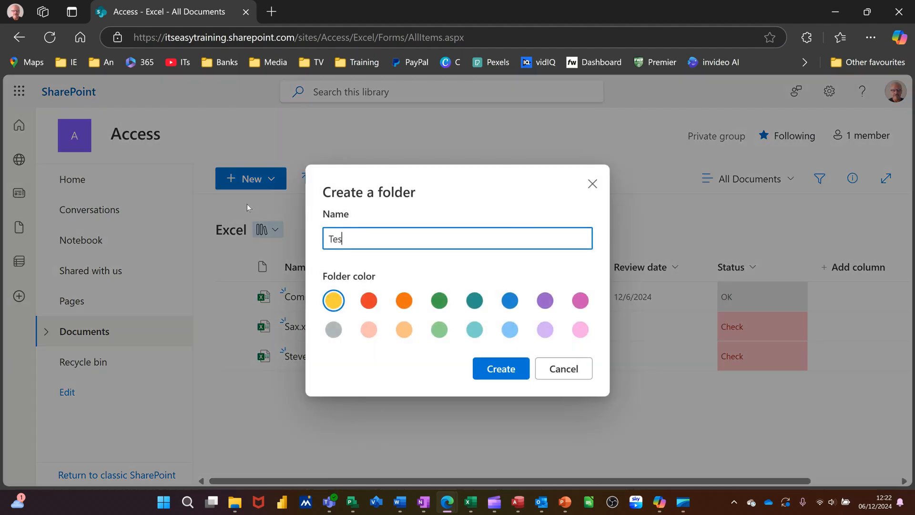
pyautogui.write('ting')
pyautogui.click(376, 302)
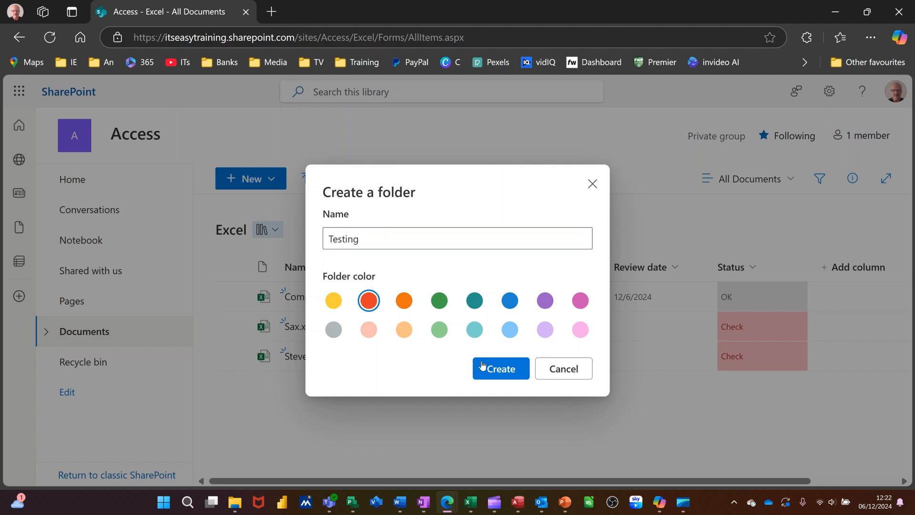
pyautogui.click(501, 368)
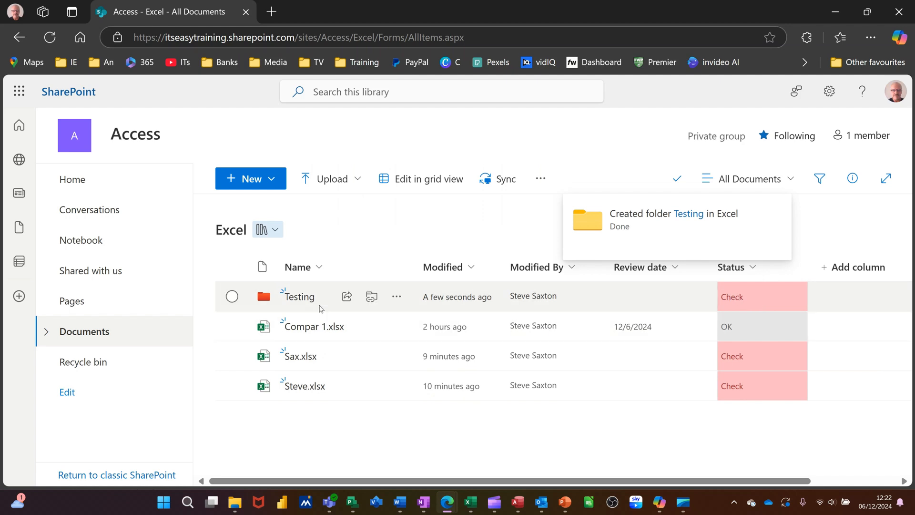
# - Upload the workbook "Advanced Excel Exercise One" from the Excel 2024 May folder into the Testing folder
pyautogui.click(300, 298)
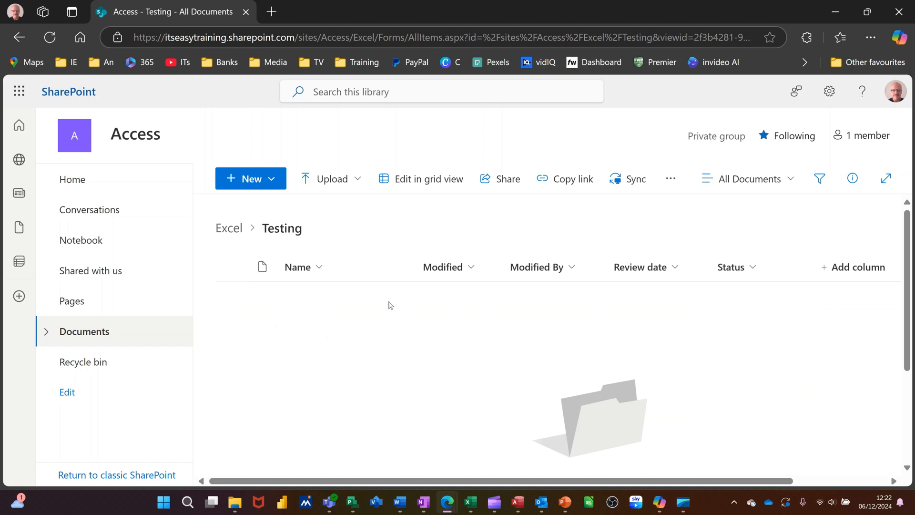
pyautogui.click(332, 179)
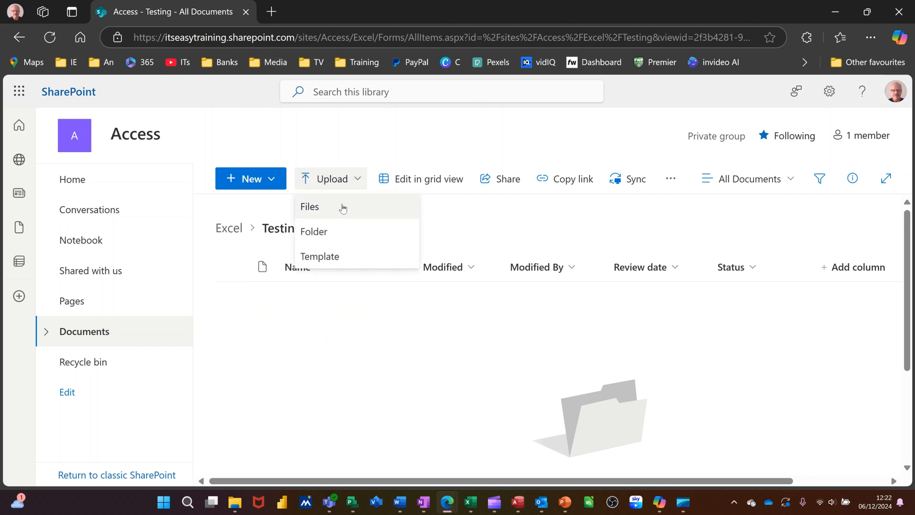
pyautogui.click(329, 210)
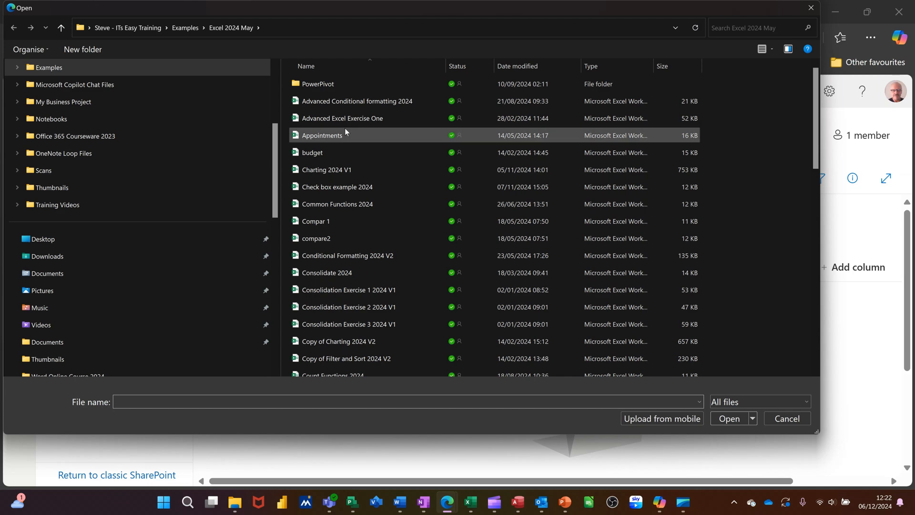
pyautogui.click(345, 122)
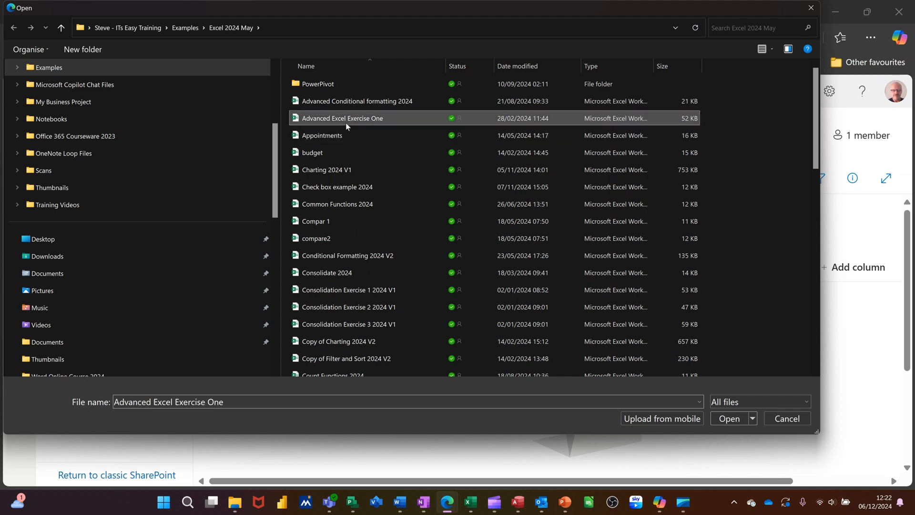
pyautogui.doubleClick(345, 122)
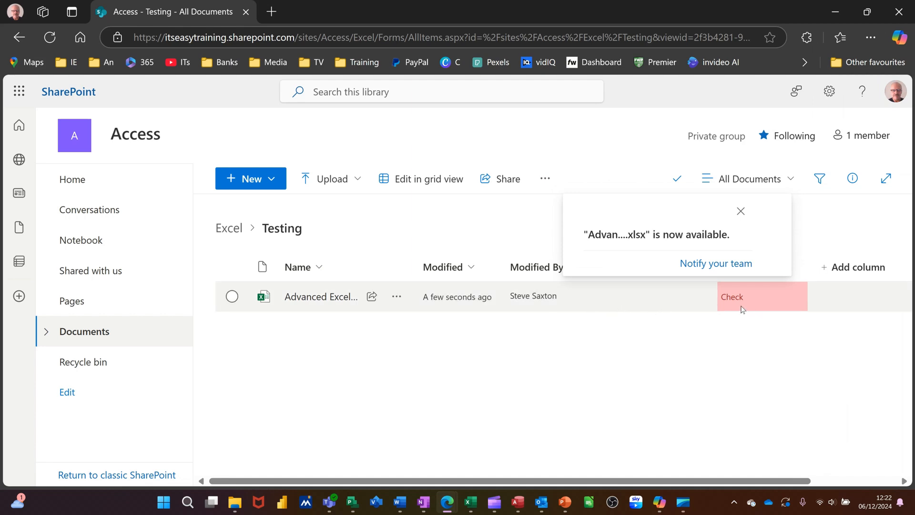
# - Compare the options for creating new items inside the Testing folder with those in the Excel library
pyautogui.click(272, 180)
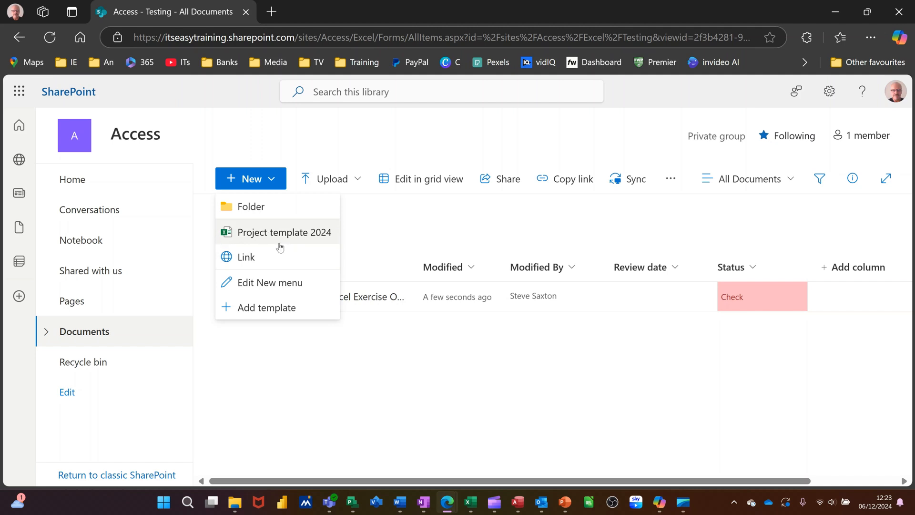
pyautogui.click(356, 349)
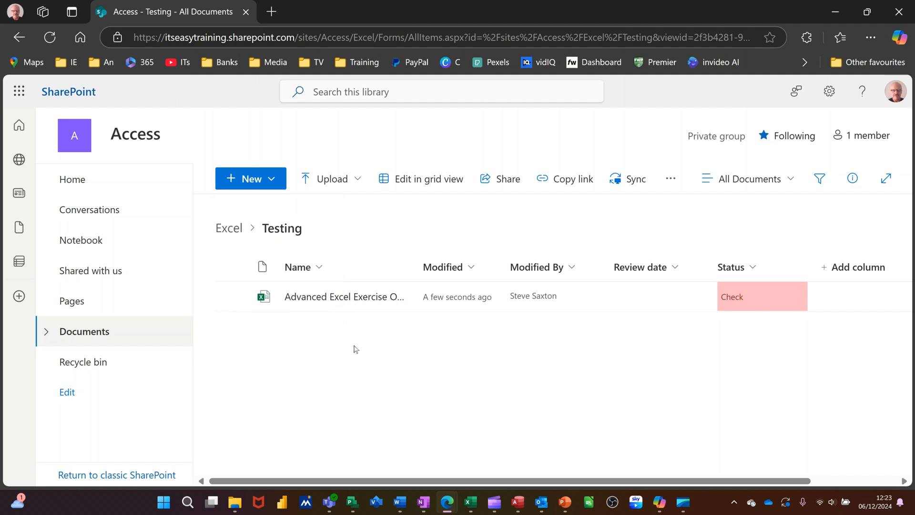
pyautogui.click(230, 234)
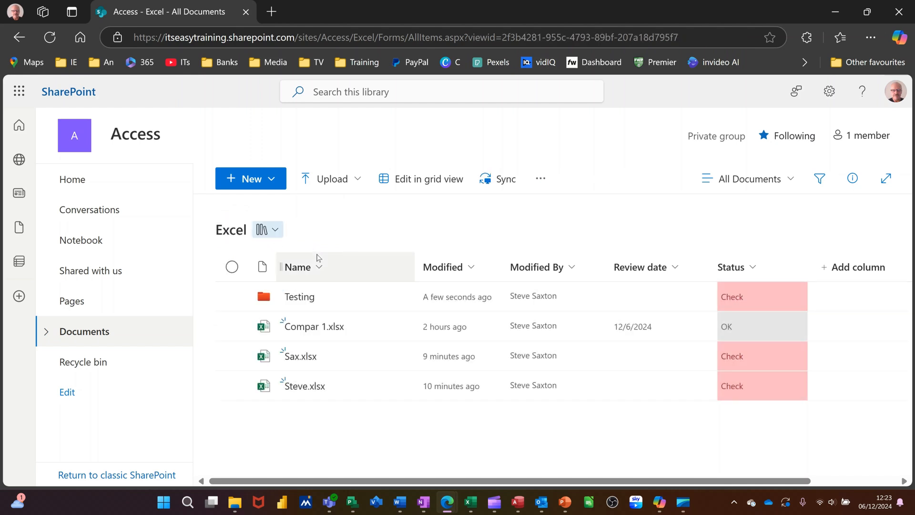
pyautogui.click(275, 187)
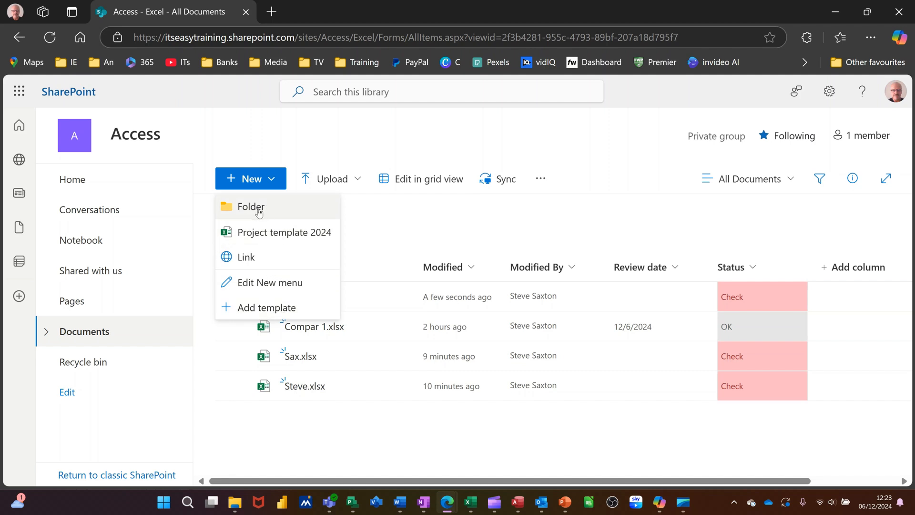
pyautogui.click(417, 228)
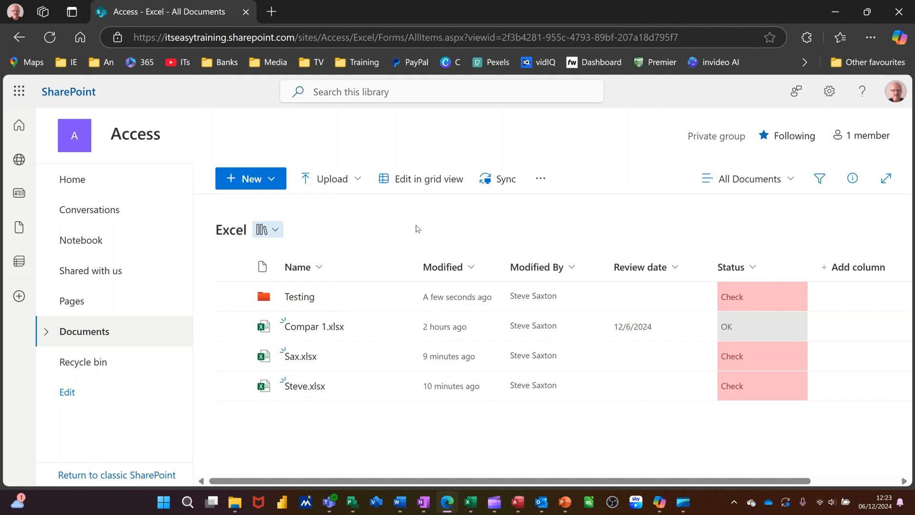
pyautogui.click(302, 301)
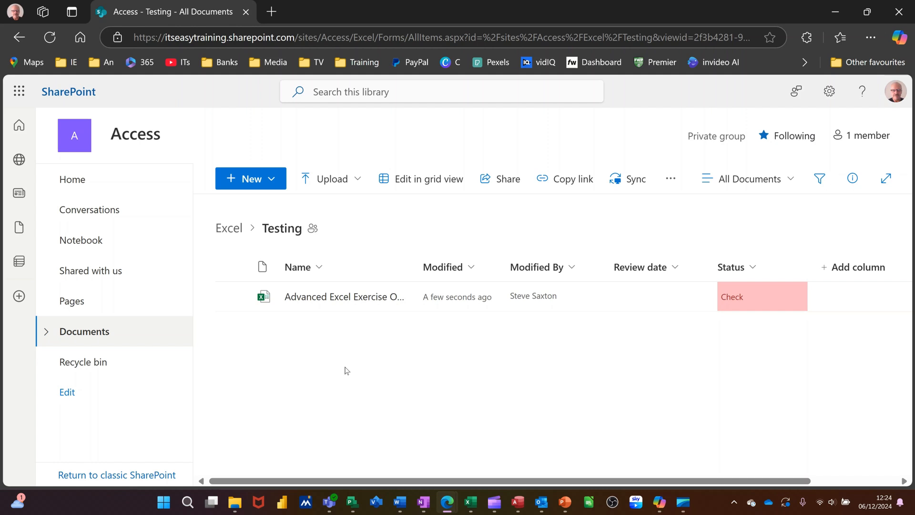
pyautogui.click(277, 186)
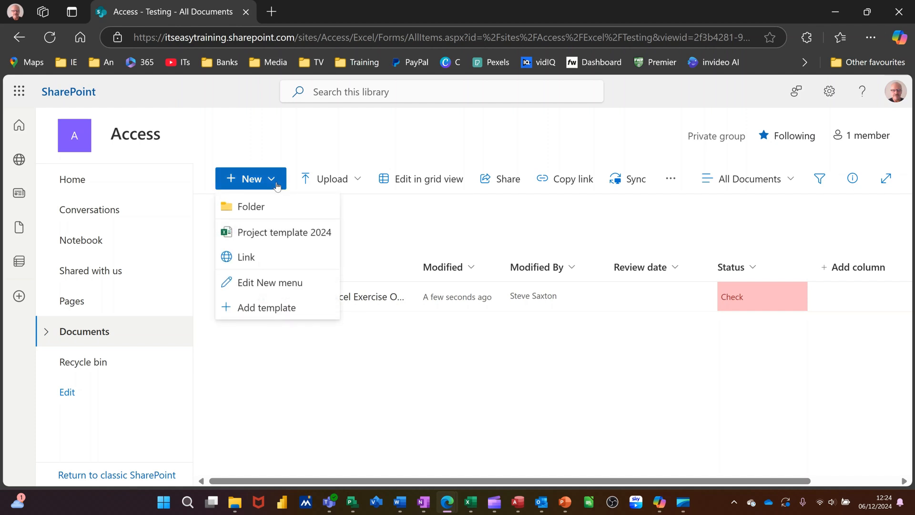